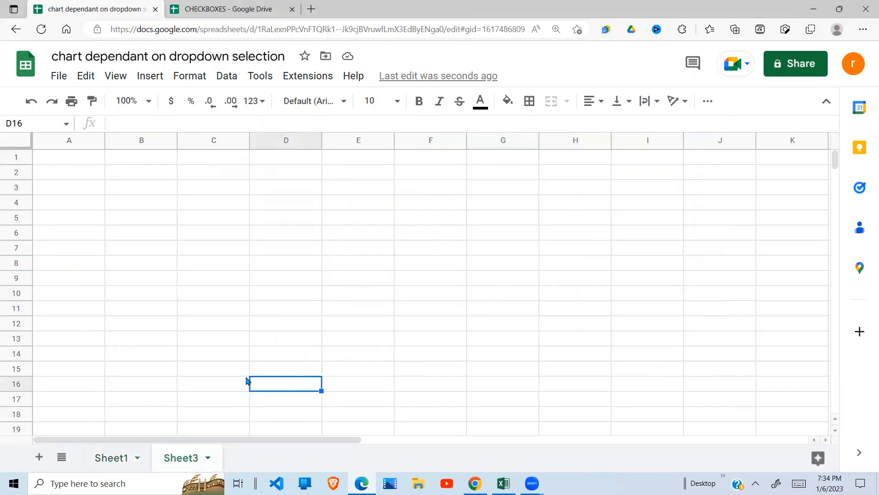
# Copy the Category, Product and Sales columns (A to C) from Sheet1
pyautogui.click(243, 372)
pyautogui.click(110, 458)
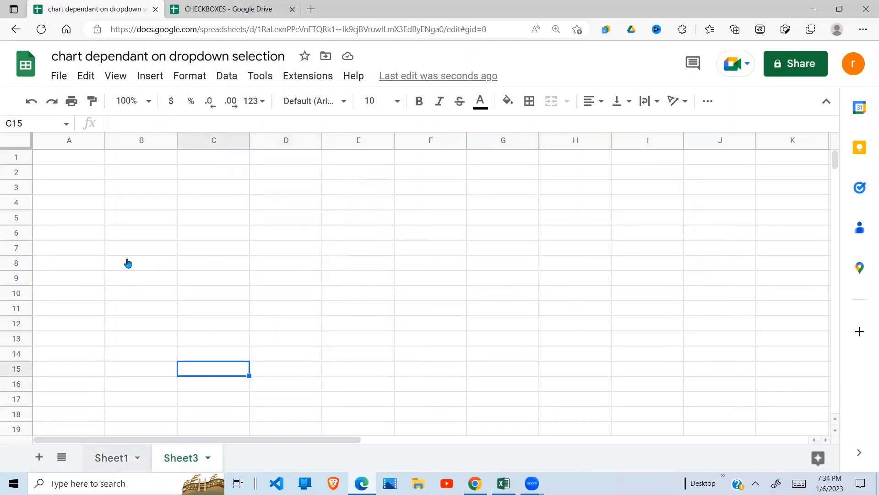
pyautogui.click(64, 140)
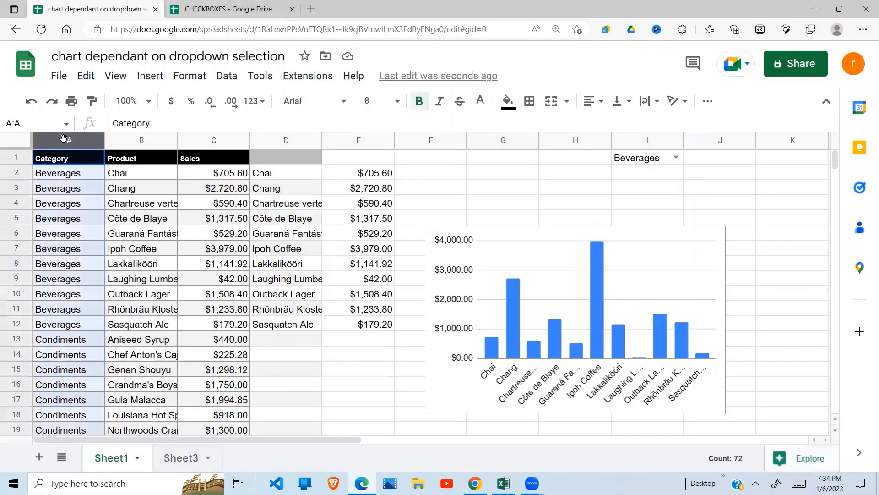
pyautogui.hotkey('shift', 'Right')
pyautogui.hotkey('shift', 'Right')
pyautogui.hotkey('ctrl', 'c')
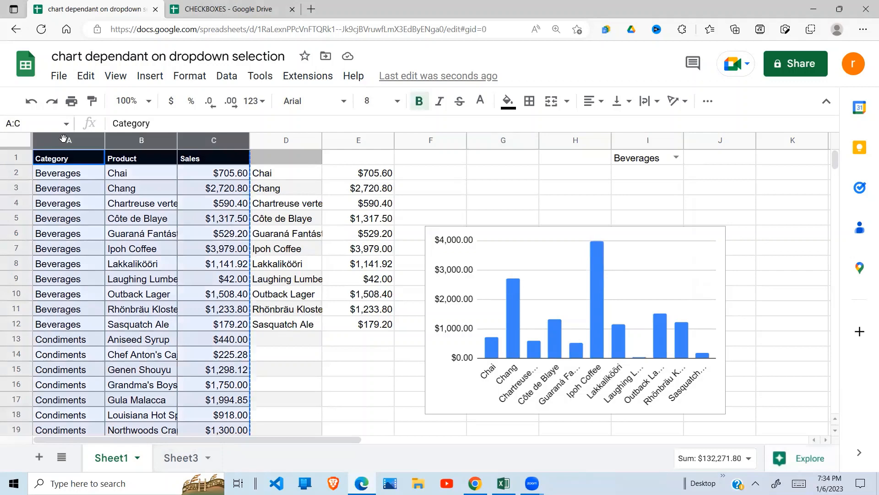
# Paste the copied columns into Sheet3 starting at cell A1
pyautogui.click(181, 457)
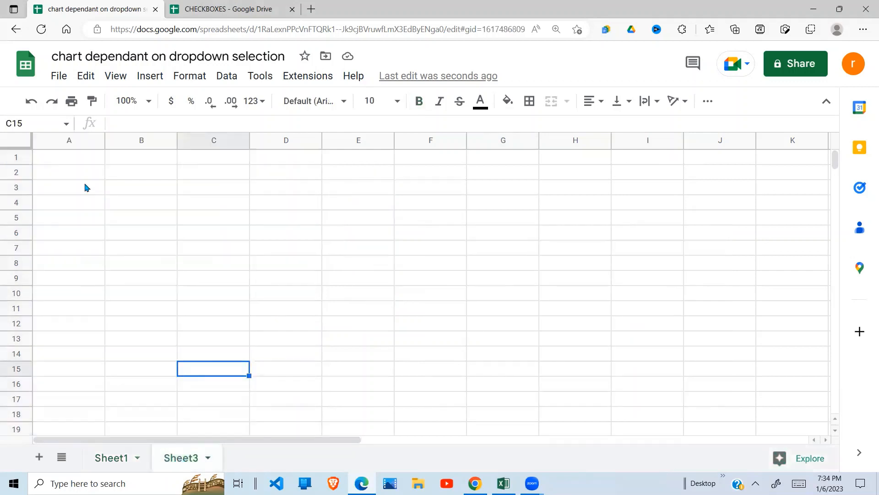
pyautogui.click(73, 164)
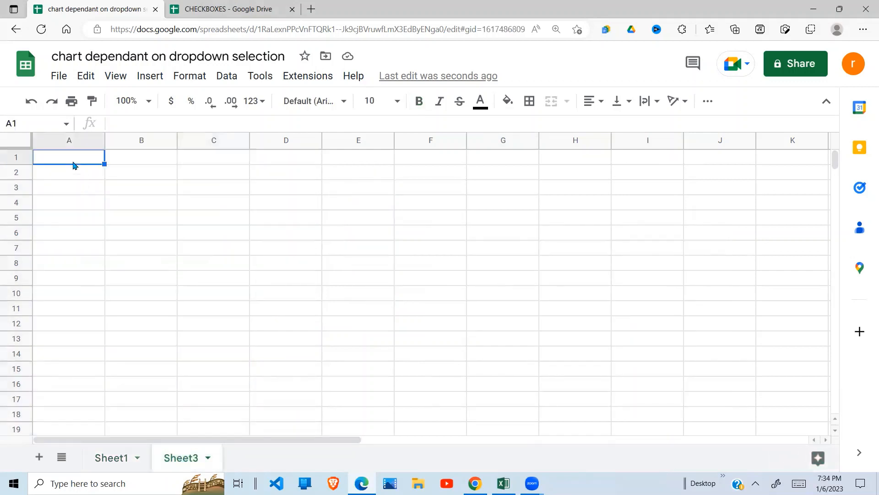
pyautogui.hotkey('ctrl', 'v')
pyautogui.click(174, 201)
pyautogui.click(322, 178)
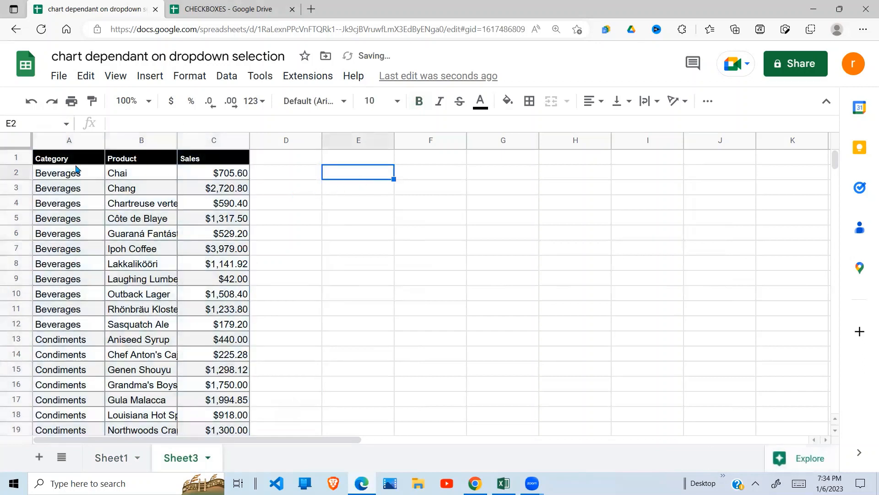
pyautogui.hotkey('ctrl', 'Home')
# Add a data validation rule to cell J1 on Sheet3 with the criteria Dropdown (from a range)
pyautogui.click(661, 163)
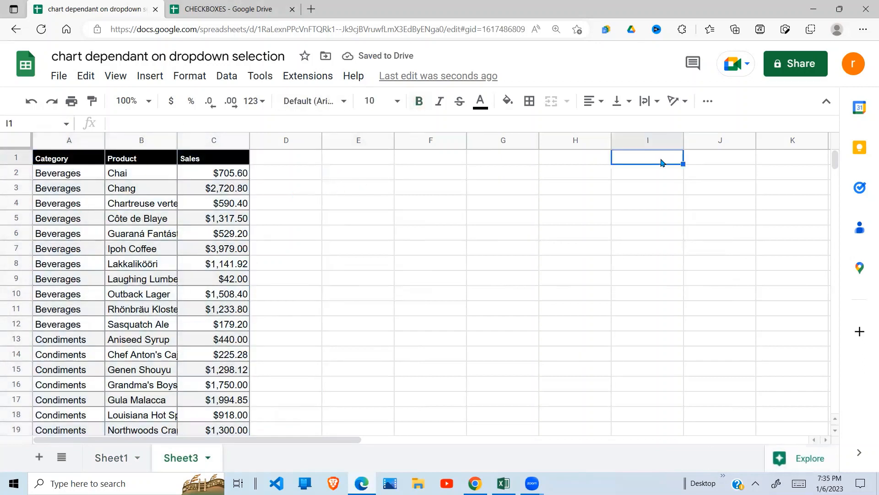
pyautogui.click(709, 161)
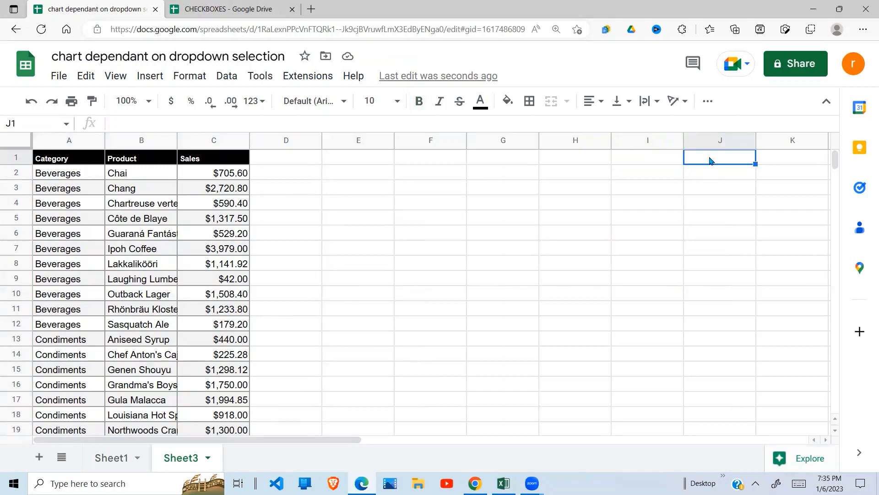
pyautogui.click(229, 76)
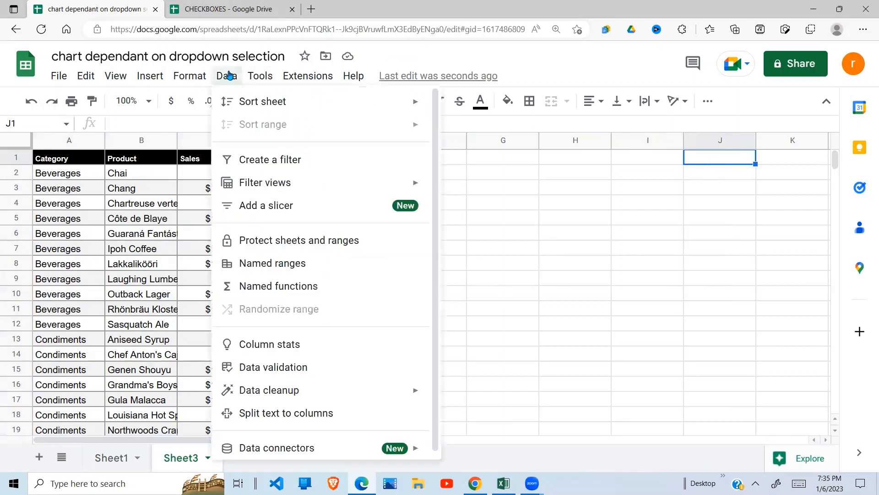
pyautogui.click(283, 369)
pyautogui.click(803, 152)
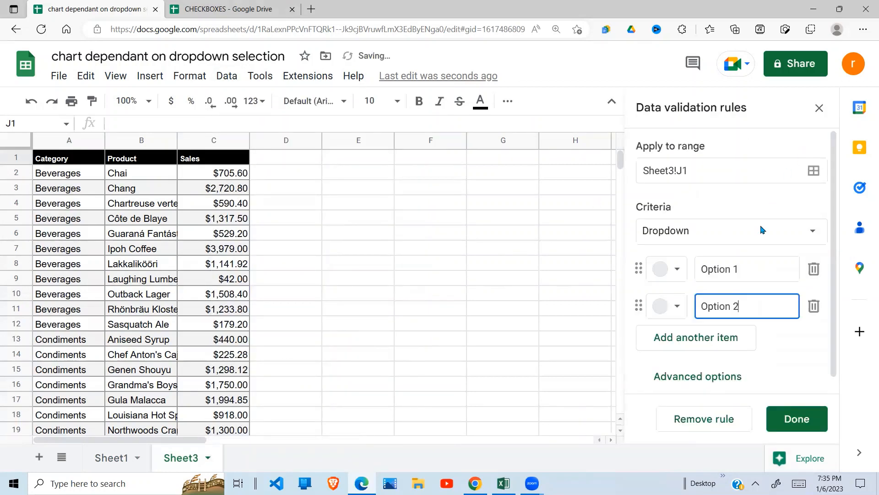
pyautogui.click(811, 234)
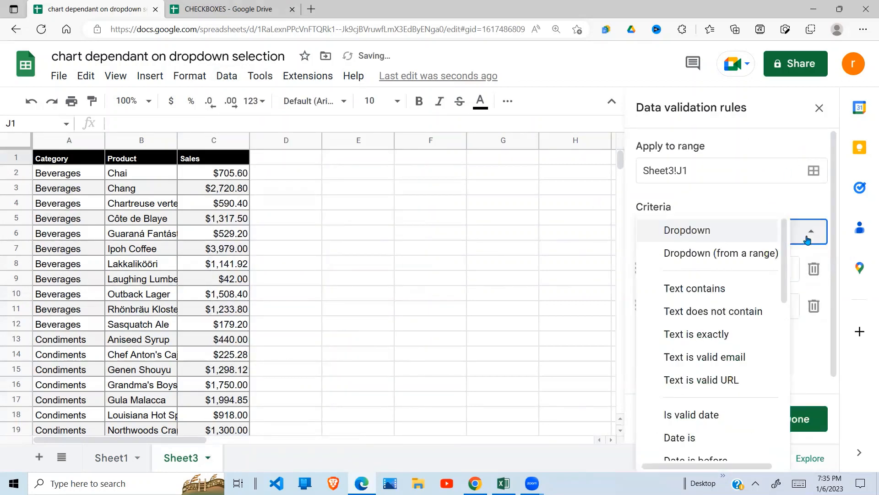
pyautogui.click(755, 255)
# Set the dropdown's source range to Sheet3!A2:A
pyautogui.click(813, 269)
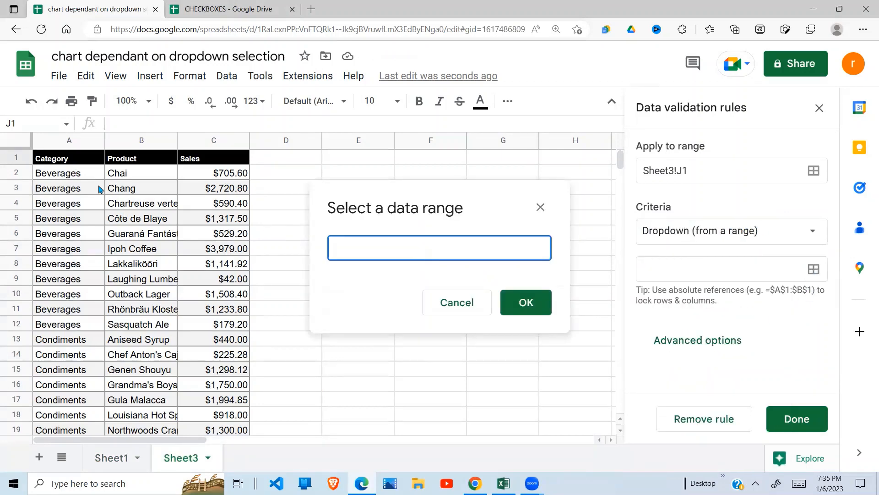
pyautogui.moveTo(86, 180); pyautogui.dragTo(73, 324)
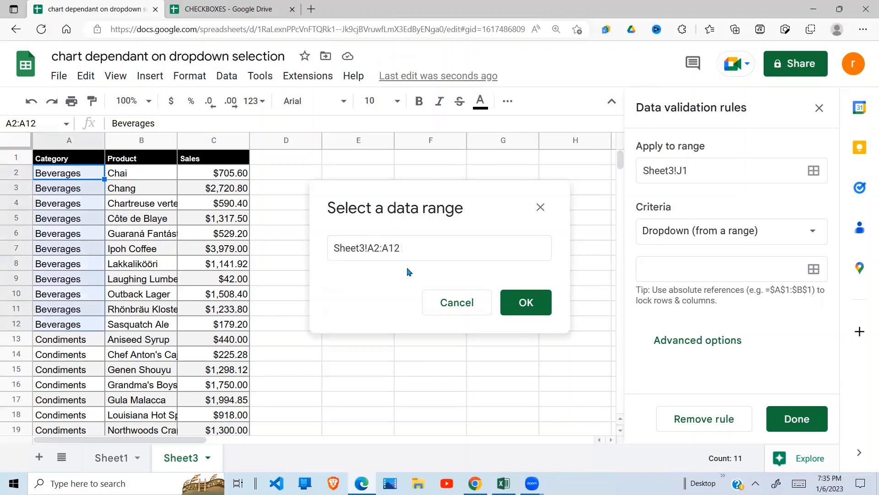
pyautogui.click(412, 250)
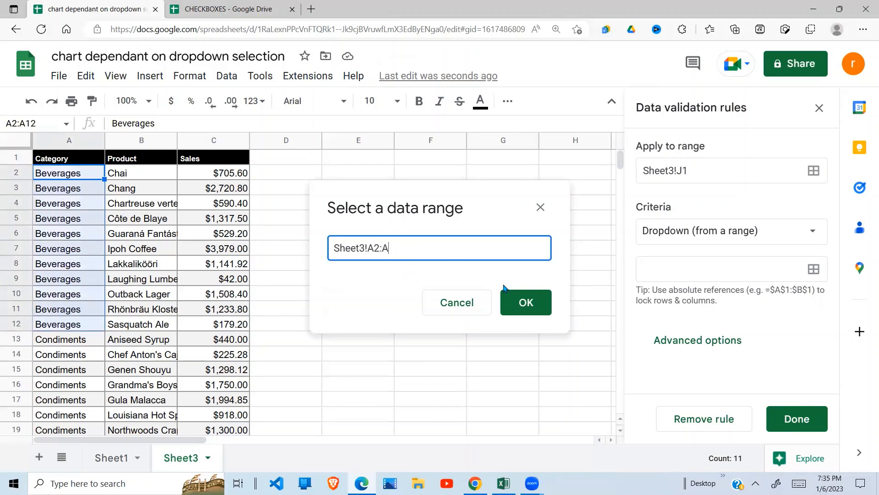
pyautogui.click(526, 301)
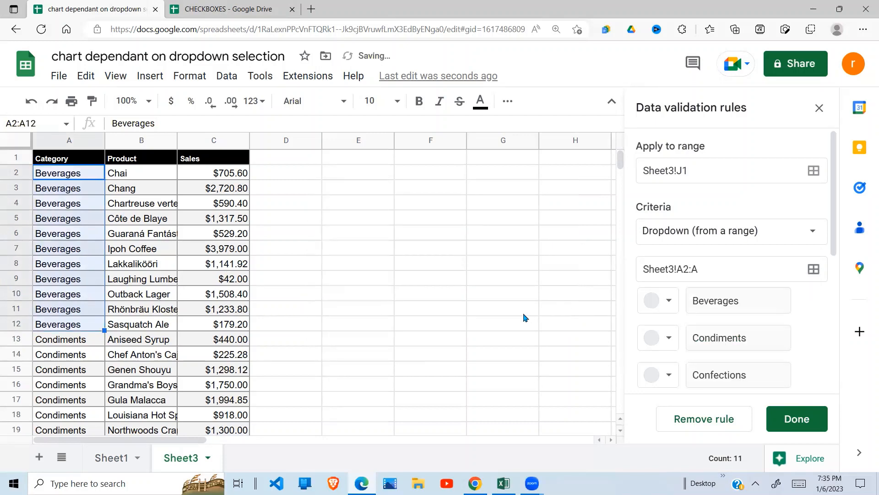
# Set the dropdown's display style to Arrow in the advanced options and save the validation rule
pyautogui.click(512, 314)
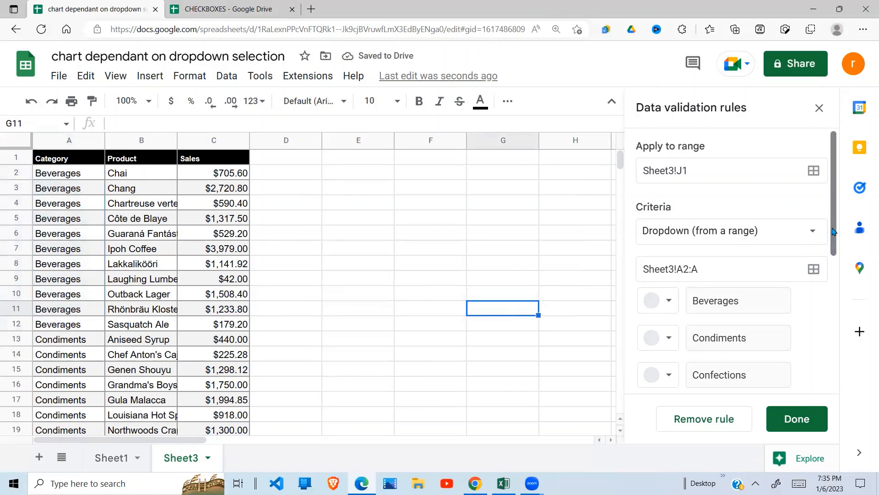
pyautogui.moveTo(833, 234); pyautogui.dragTo(826, 373)
pyautogui.scroll(-1, 827, 373)
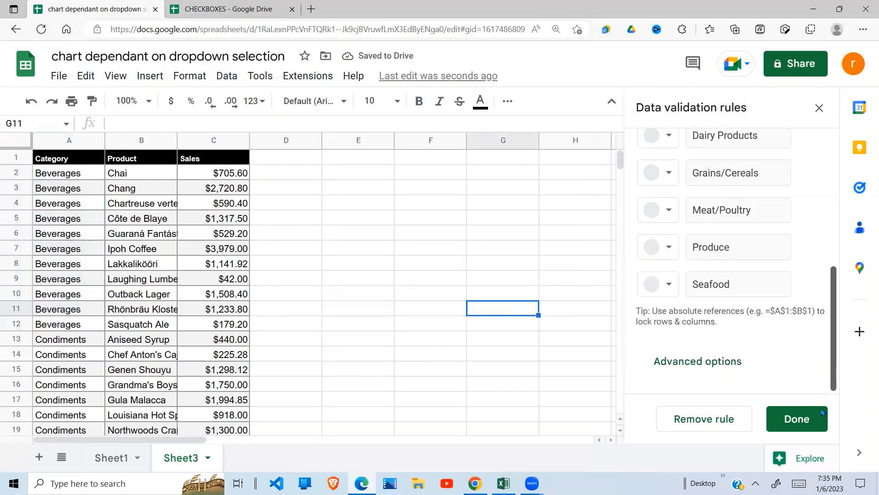
pyautogui.click(715, 364)
pyautogui.moveTo(833, 300); pyautogui.dragTo(838, 415)
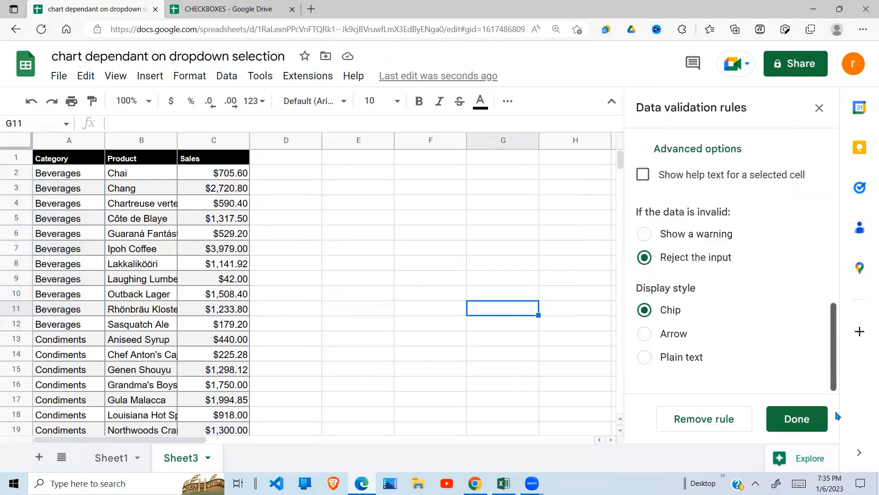
pyautogui.click(644, 334)
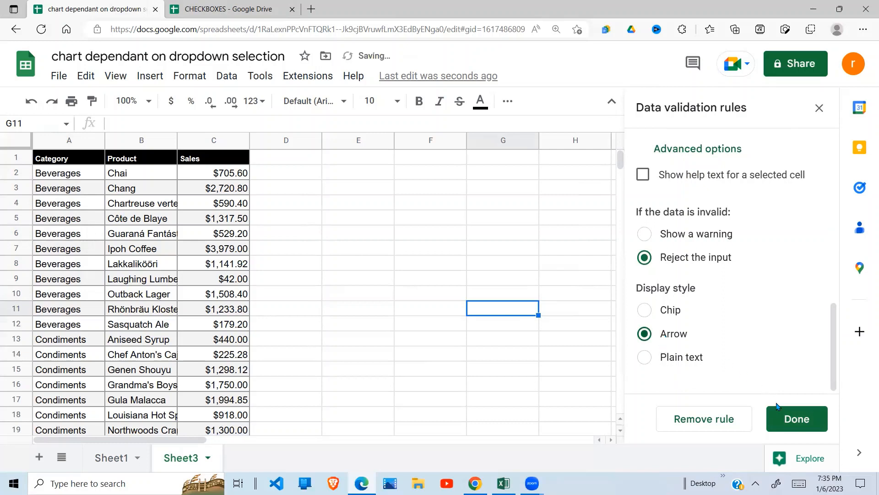
pyautogui.click(797, 418)
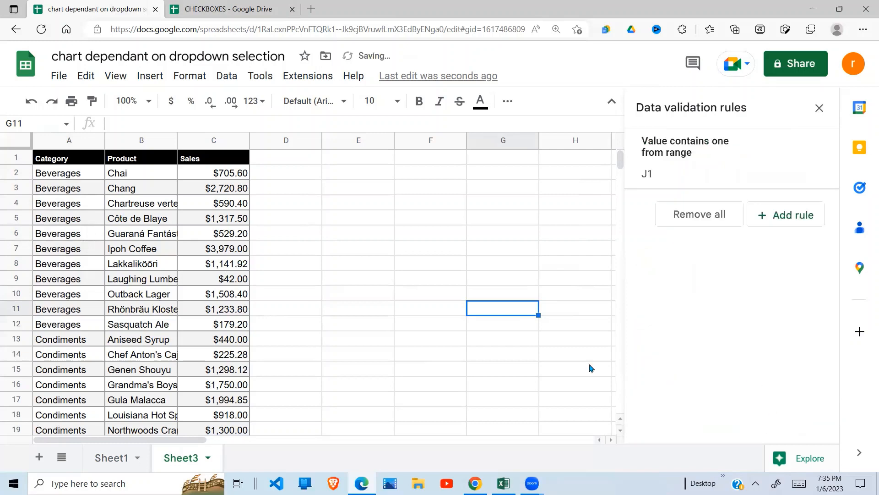
pyautogui.click(819, 108)
# Try the dropdown in J1 by choosing Beverages and Confections, and leave it on Dairy Products
pyautogui.click(747, 157)
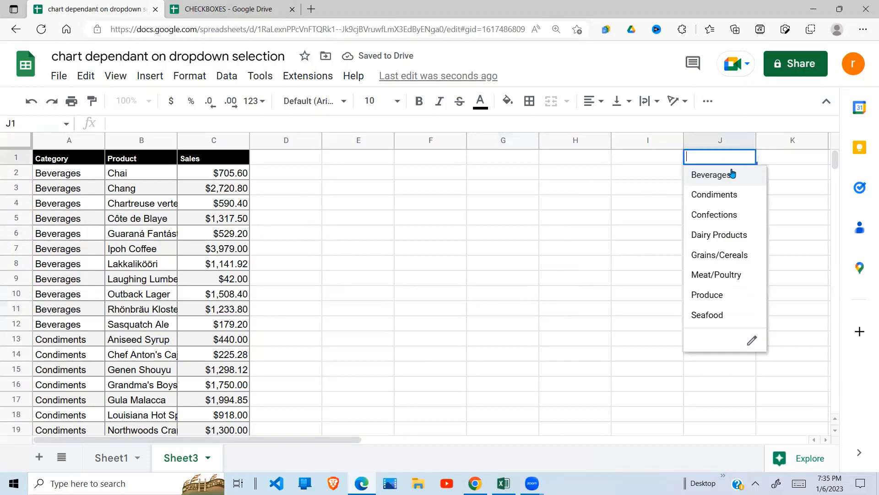
pyautogui.click(729, 173)
pyautogui.click(748, 158)
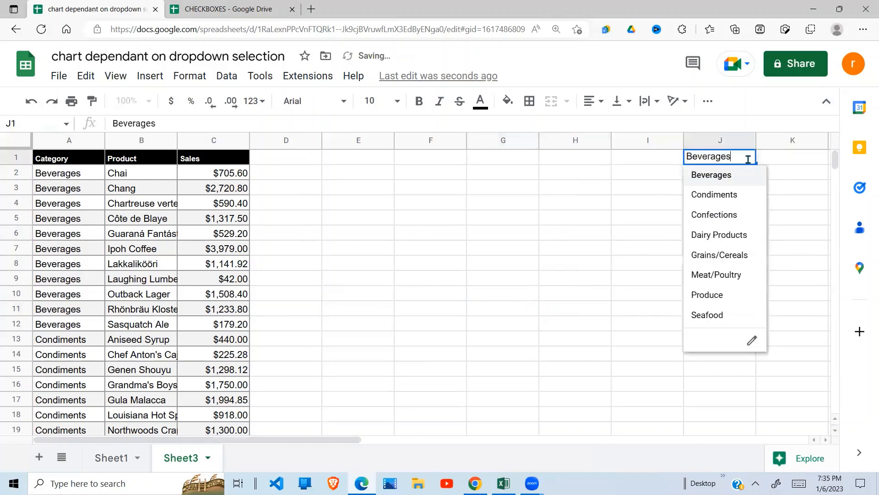
pyautogui.click(725, 218)
pyautogui.click(595, 234)
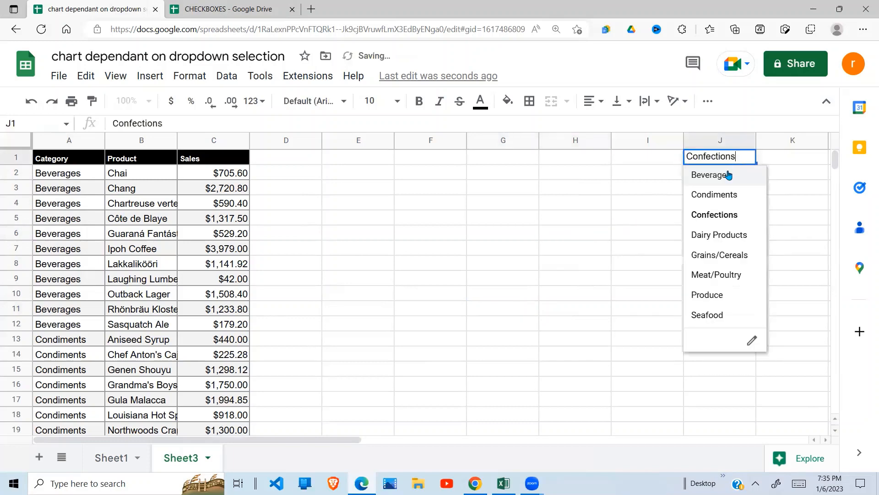
pyautogui.click(748, 157)
pyautogui.click(715, 236)
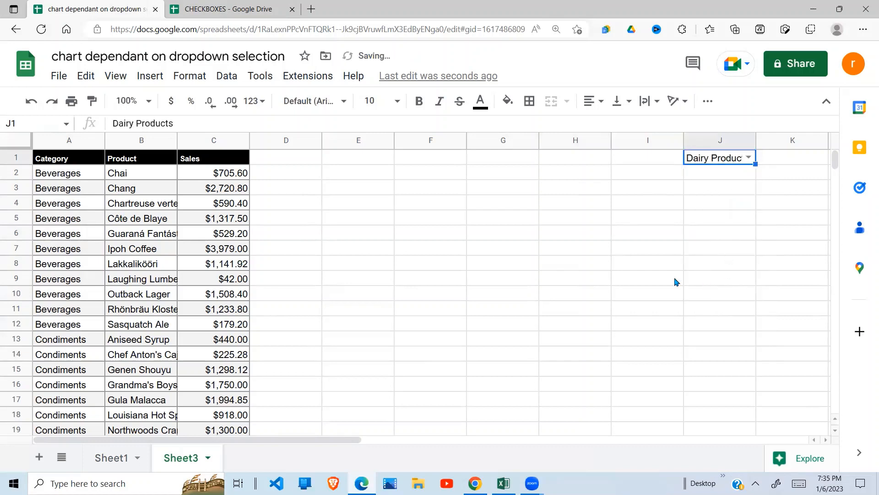
pyautogui.click(611, 209)
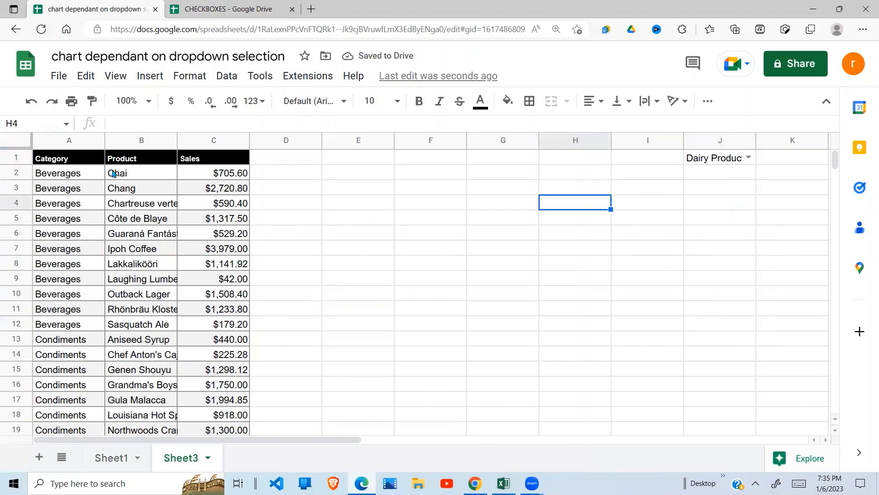
# Start a FILTER formula in cell D2 with the open-ended range B2:C
pyautogui.moveTo(67, 178); pyautogui.dragTo(212, 247)
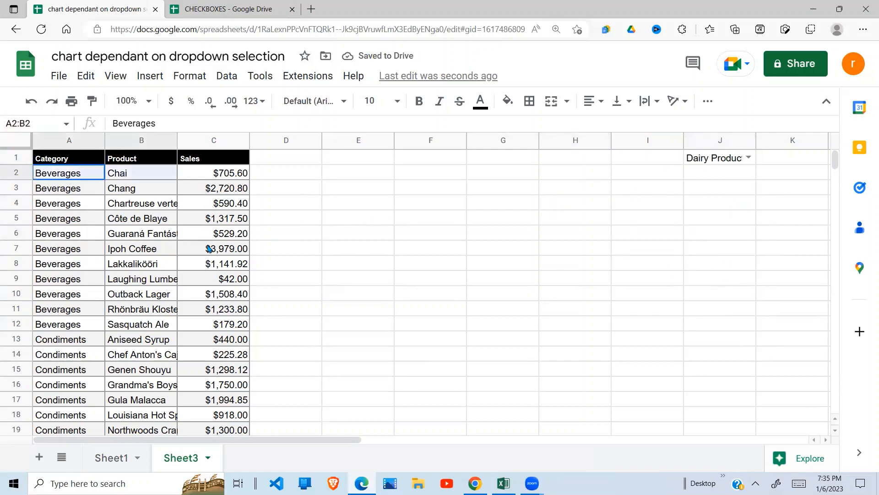
pyautogui.click(312, 178)
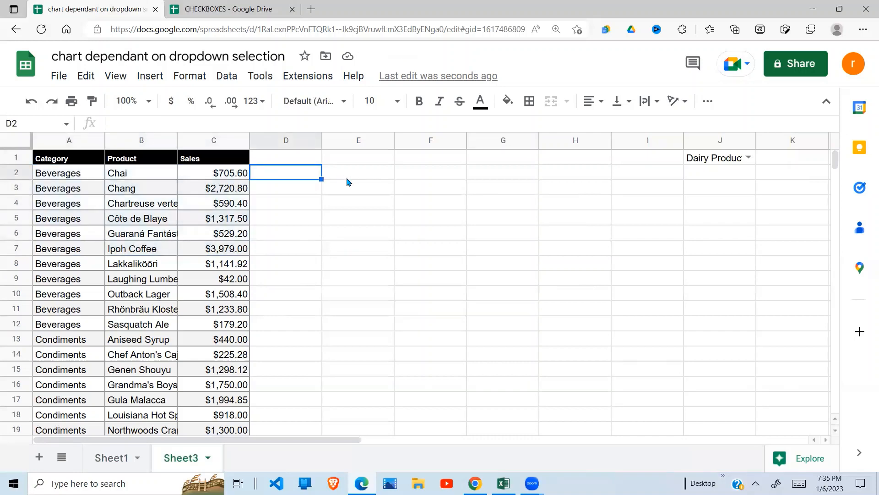
pyautogui.write('=filter')
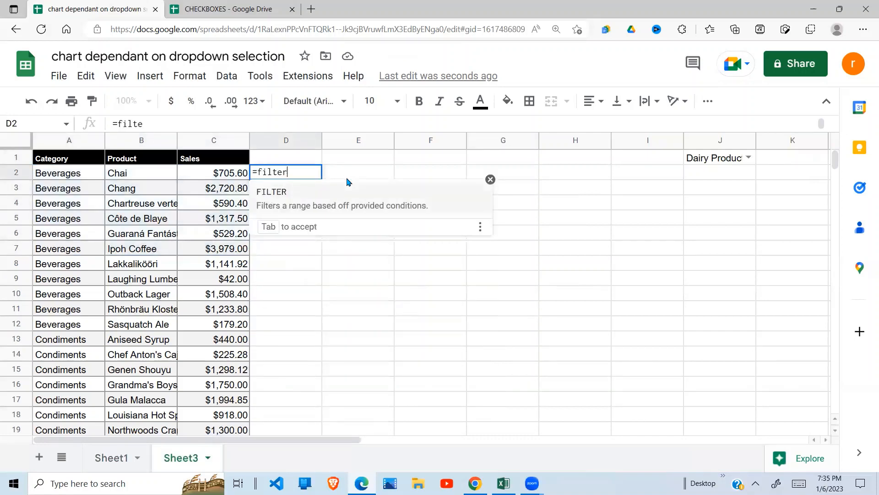
pyautogui.write('(')
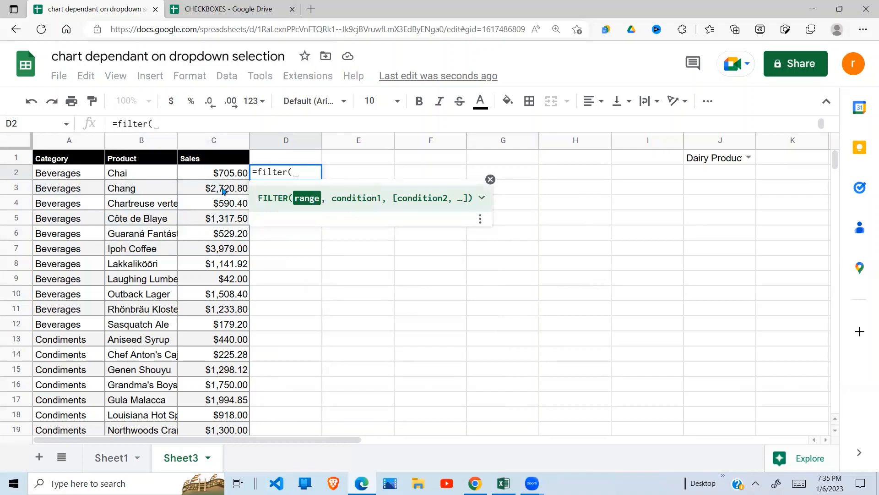
pyautogui.moveTo(169, 175); pyautogui.dragTo(207, 250)
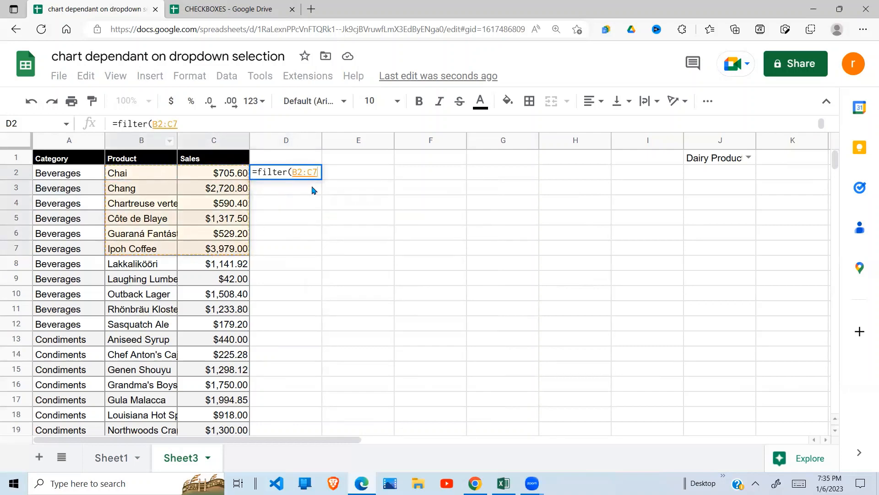
pyautogui.press('BackSpace')
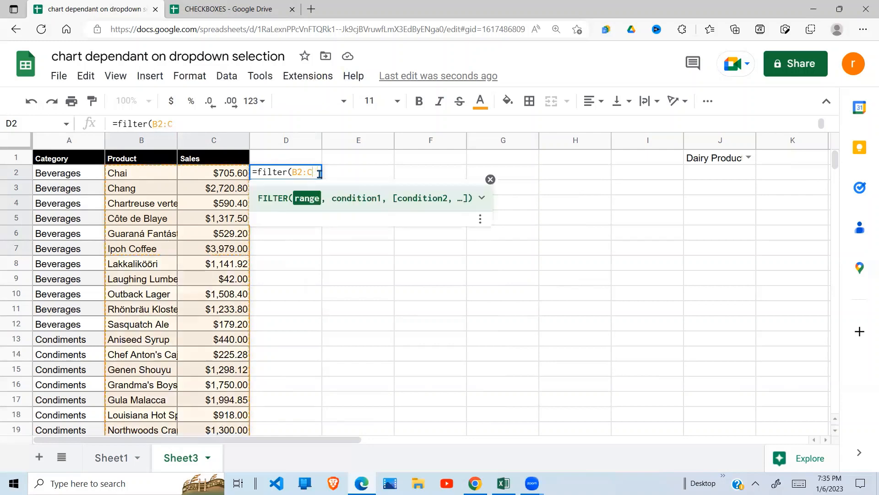
# Complete the FILTER formula in D2 with the condition A2:A=J1 so it returns the category chosen in the dropdown
pyautogui.write(',')
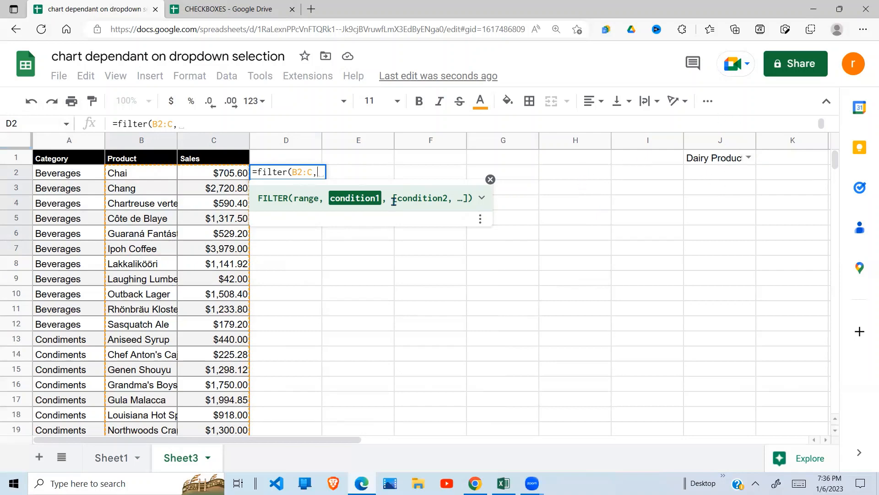
pyautogui.moveTo(97, 179); pyautogui.dragTo(81, 241)
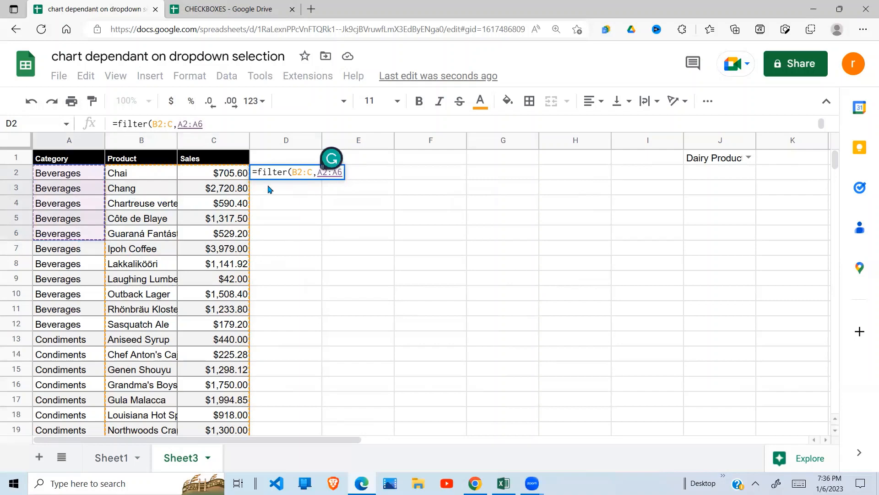
pyautogui.press('BackSpace')
pyautogui.write('=')
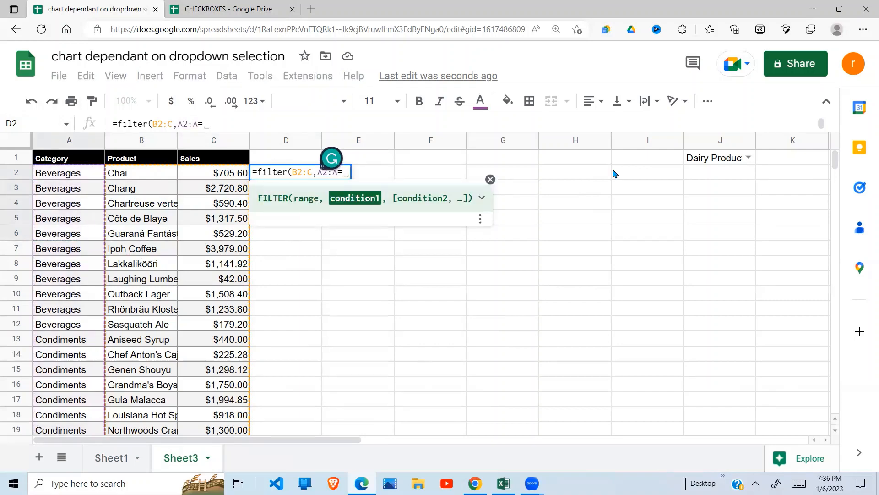
pyautogui.click(723, 163)
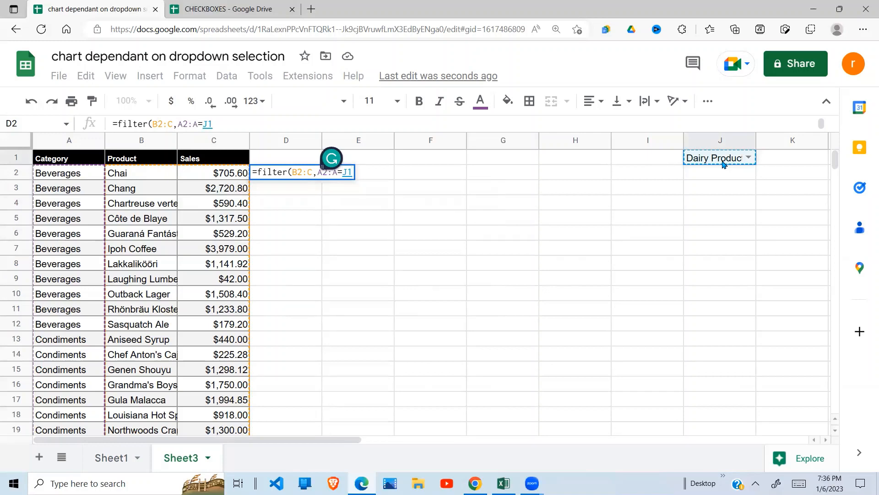
pyautogui.write(')')
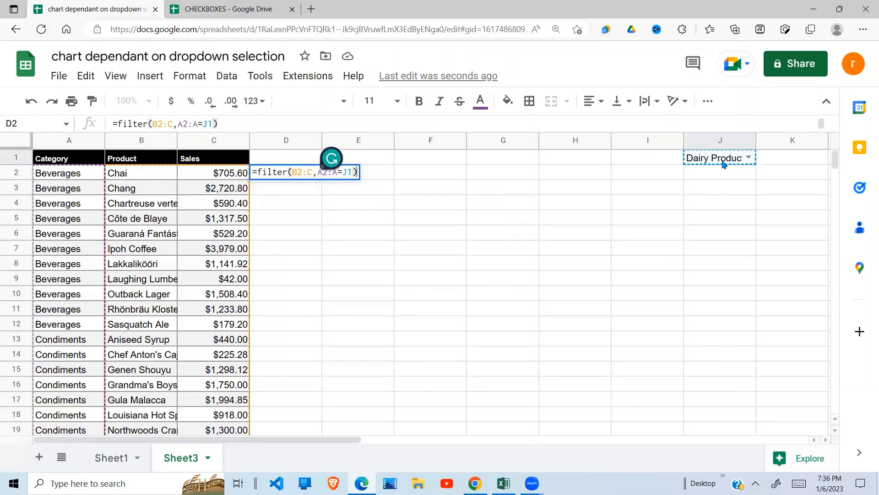
pyautogui.press('Return')
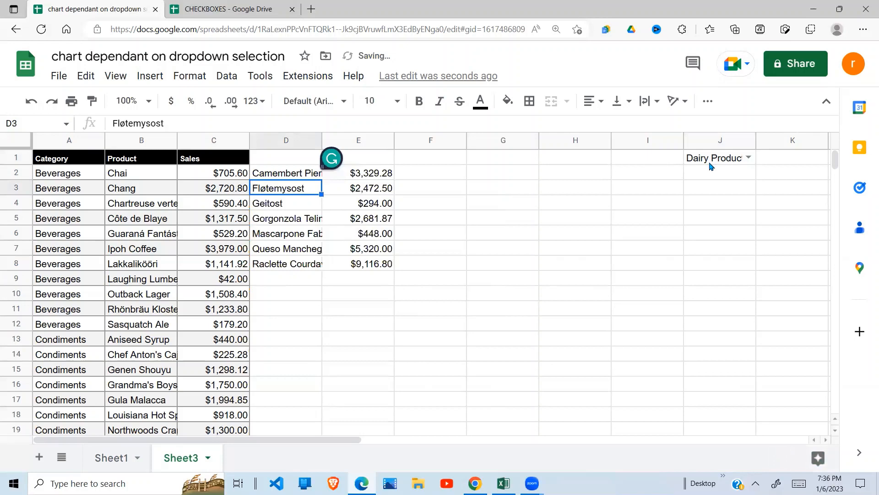
# Test the FILTER formula by choosing Beverages in the J1 dropdown, and leave the dropdown on Confections
pyautogui.click(288, 173)
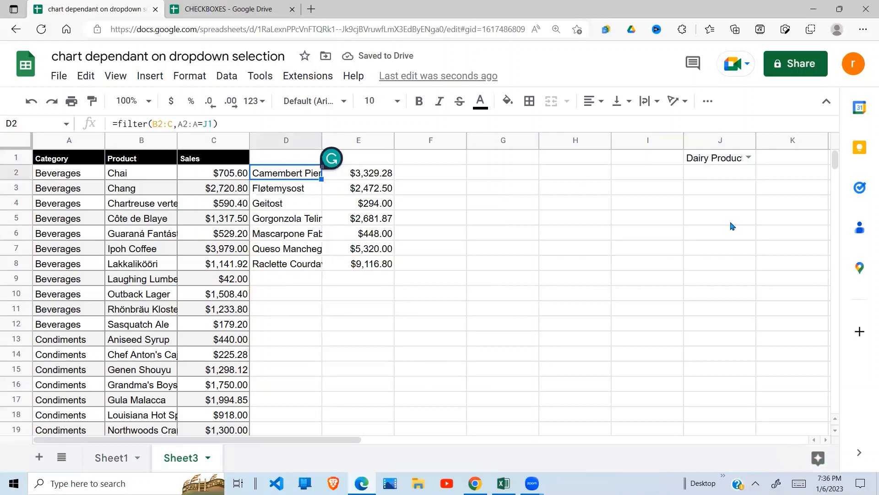
pyautogui.click(748, 158)
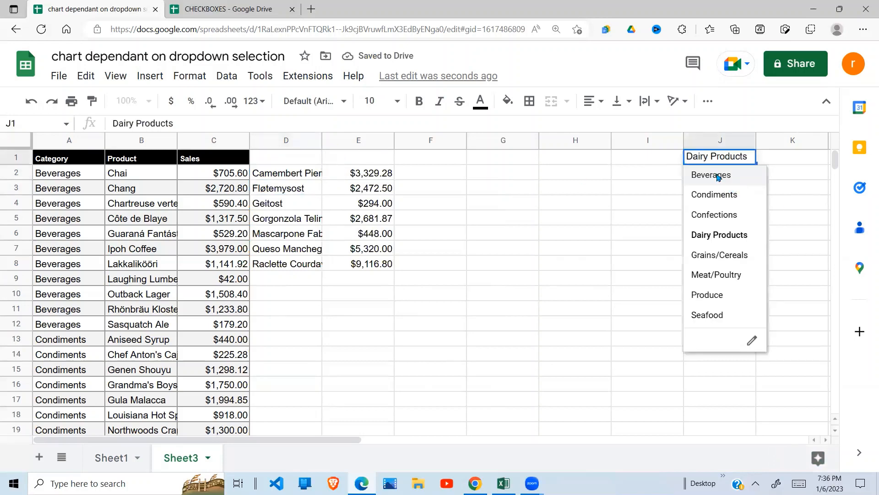
pyautogui.click(719, 177)
pyautogui.moveTo(302, 179); pyautogui.dragTo(383, 323)
pyautogui.click(749, 157)
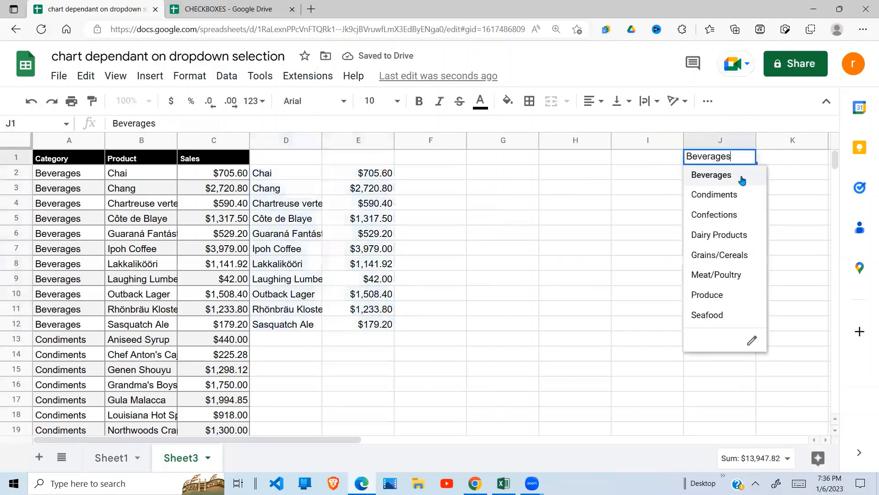
pyautogui.click(723, 216)
pyautogui.click(523, 285)
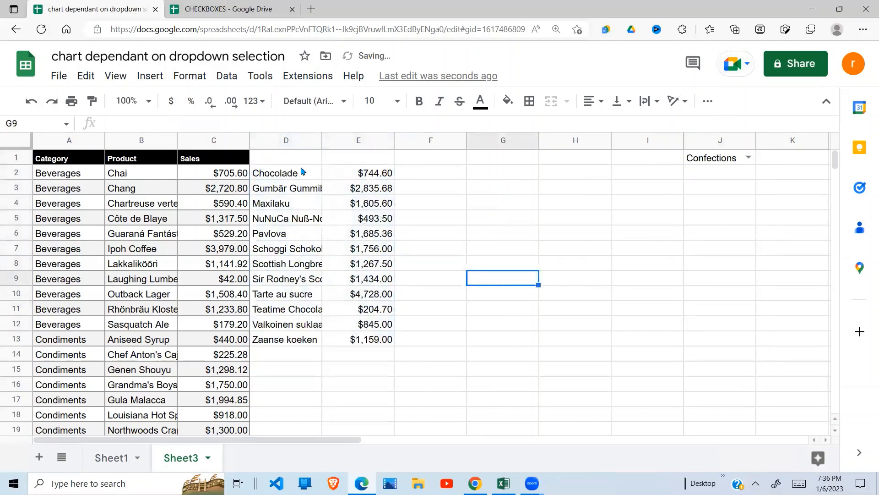
pyautogui.click(459, 222)
pyautogui.click(503, 206)
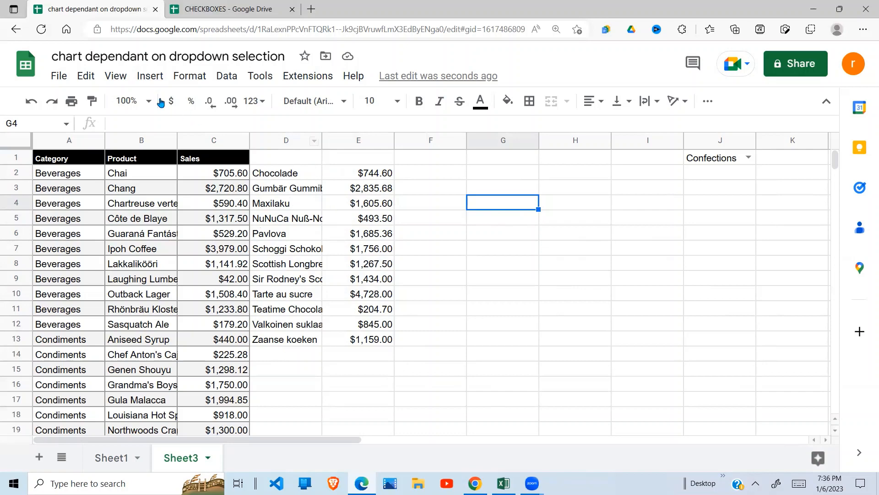
pyautogui.click(149, 77)
pyautogui.click(482, 235)
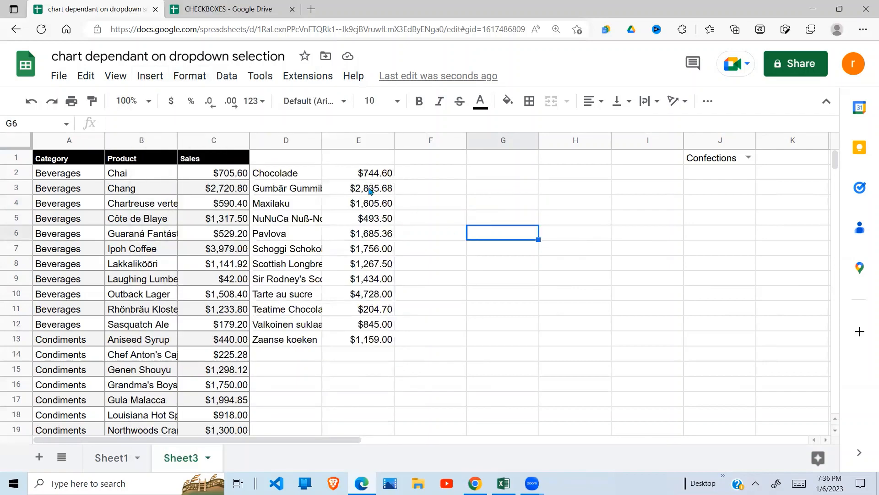
# Insert a chart from the filtered range D2:E13 and delete that chart again
pyautogui.moveTo(286, 172); pyautogui.dragTo(376, 341)
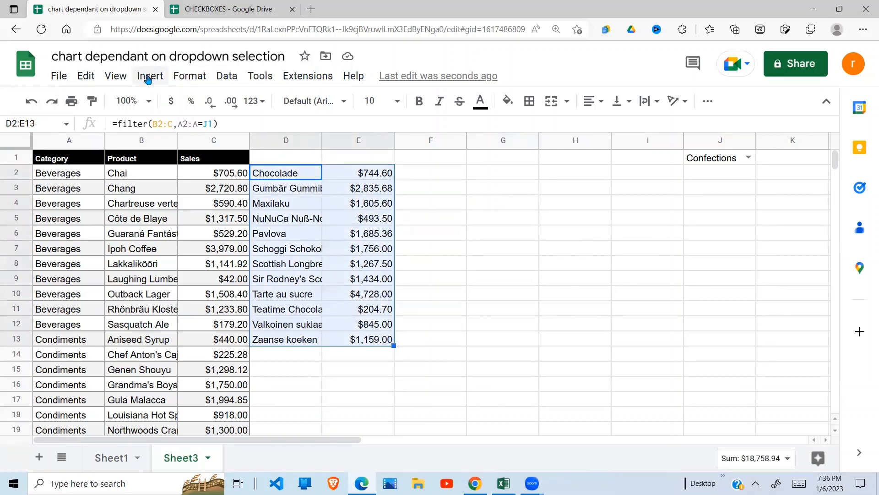
pyautogui.click(149, 77)
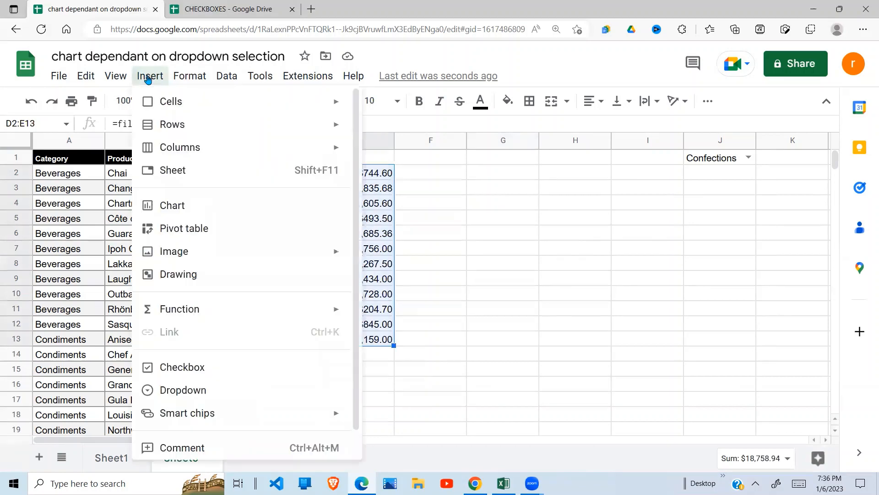
pyautogui.click(177, 207)
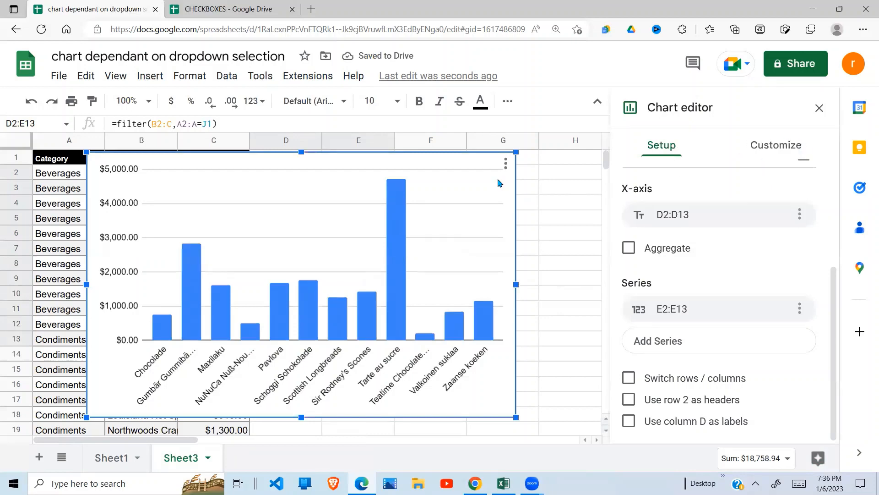
pyautogui.click(505, 163)
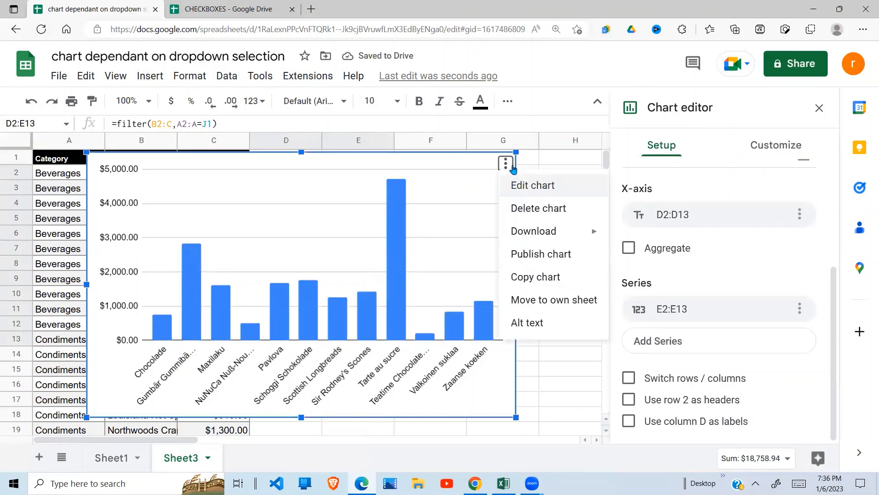
pyautogui.click(544, 209)
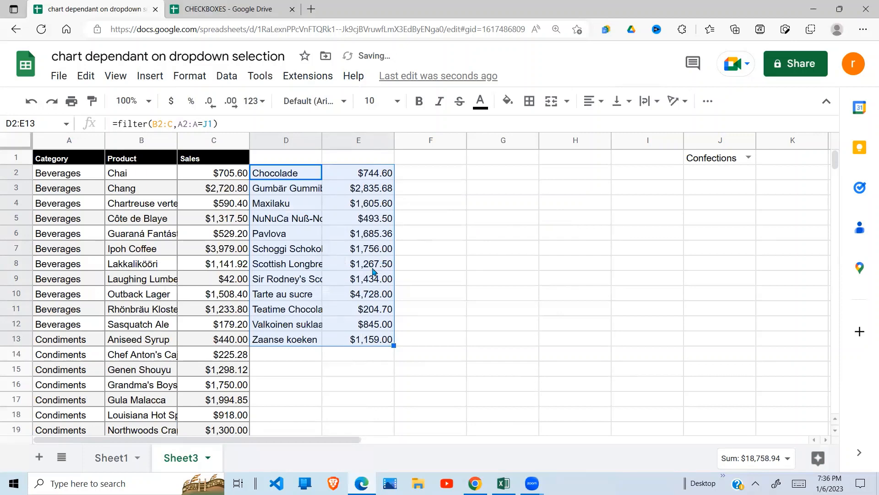
# Insert a chart from the filtered products and sales, and set its data range to the open-ended D2:E
pyautogui.click(156, 77)
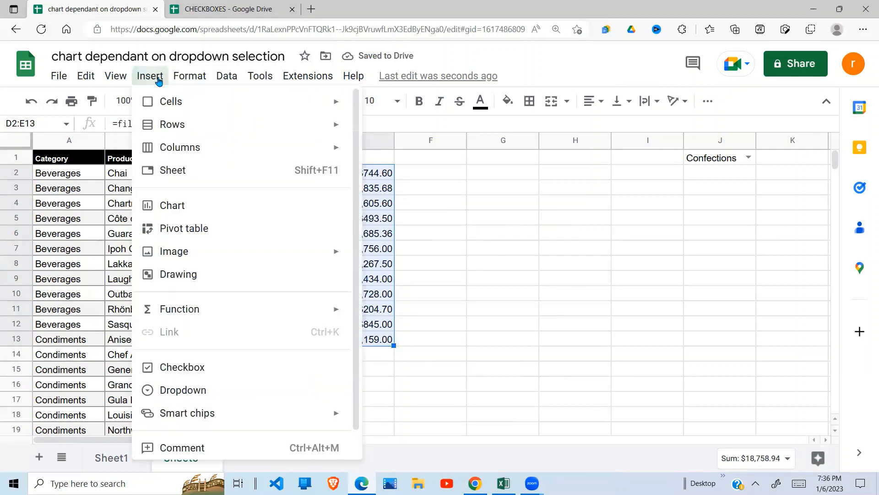
pyautogui.click(180, 211)
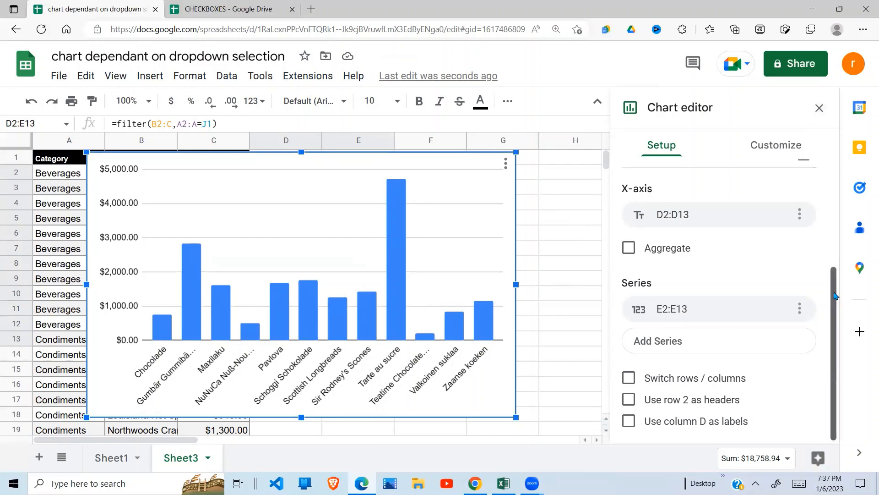
pyautogui.scroll(3, 836, 237)
pyautogui.scroll(-3, 795, 288)
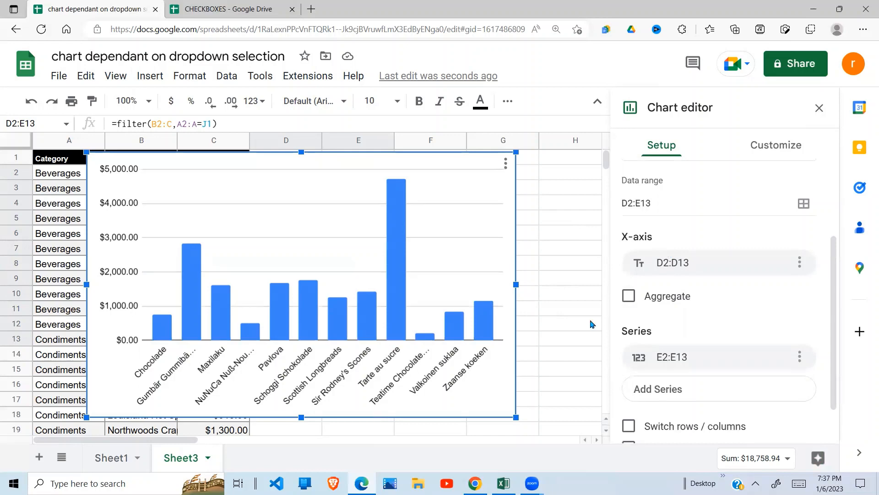
pyautogui.click(692, 264)
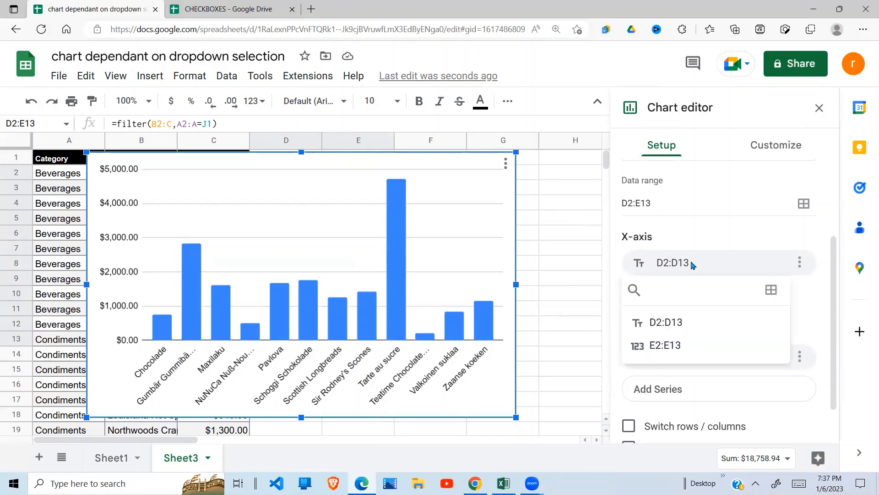
pyautogui.click(654, 202)
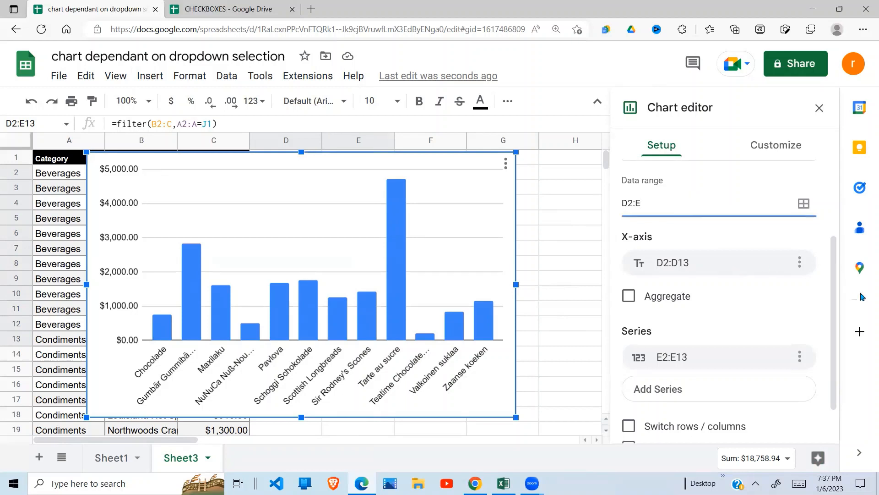
pyautogui.click(833, 363)
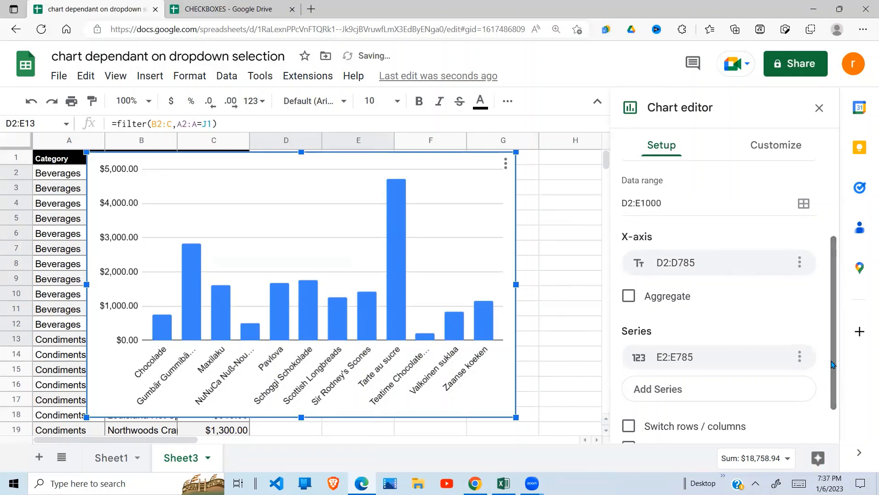
pyautogui.moveTo(835, 360); pyautogui.dragTo(836, 426)
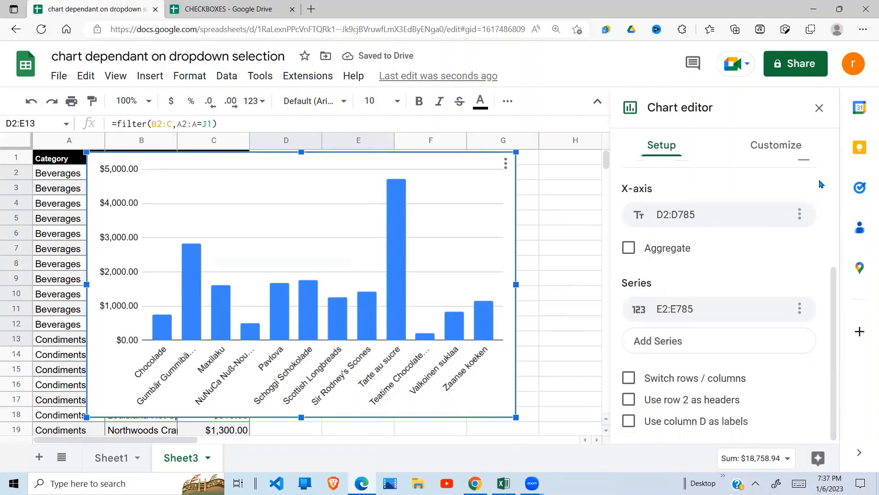
pyautogui.click(820, 110)
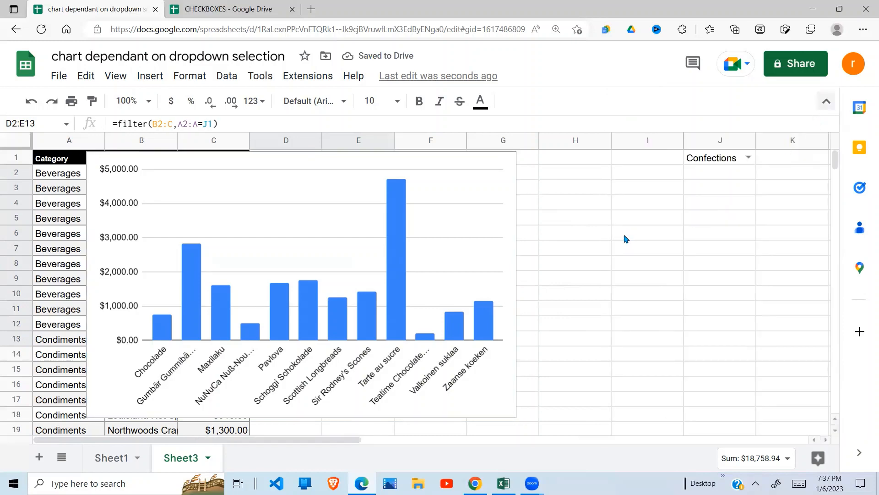
# Reduce the chart's height from its upper edge and move it beside the filtered data, below the J1 dropdown
pyautogui.click(608, 249)
pyautogui.click(319, 168)
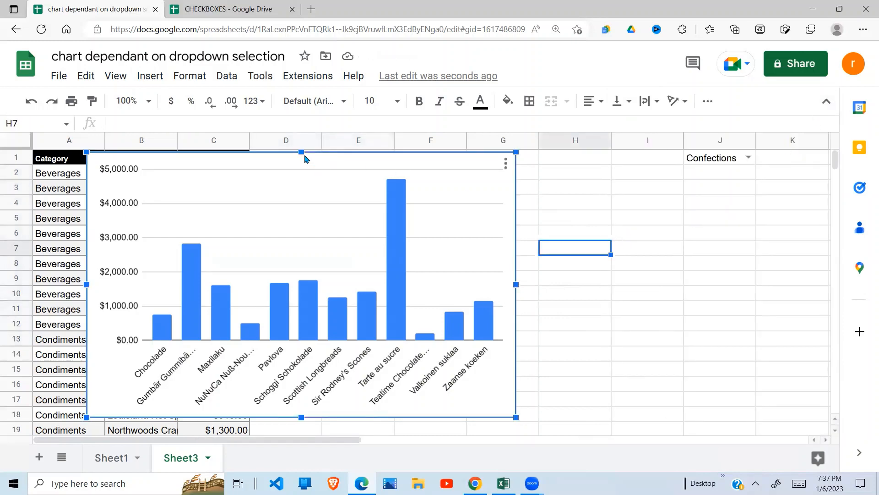
pyautogui.moveTo(301, 152); pyautogui.dragTo(305, 215)
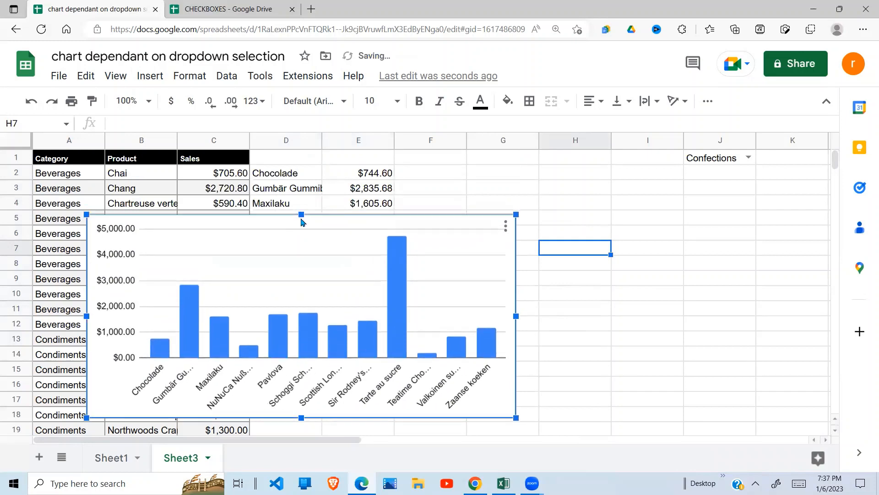
pyautogui.moveTo(738, 245); pyautogui.dragTo(792, 222)
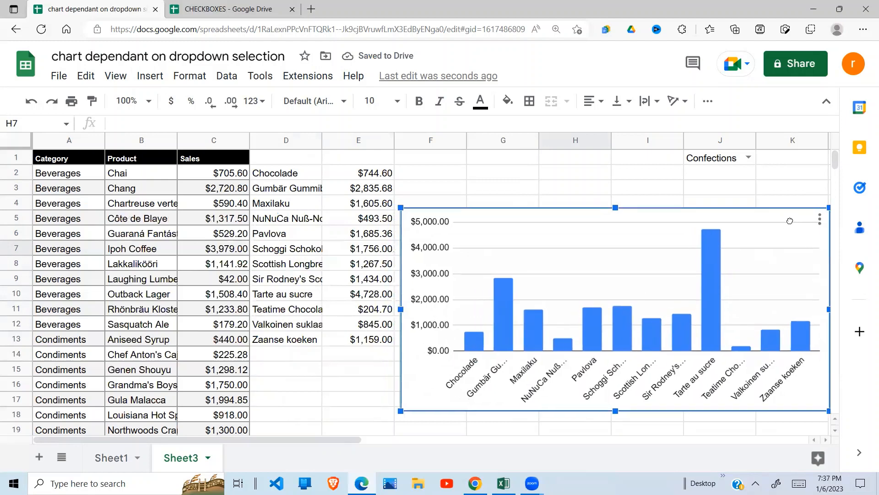
# Test the chart by choosing Beverages, Dairy Products and Produce in the J1 dropdown, and leave it on Seafood
pyautogui.click(748, 158)
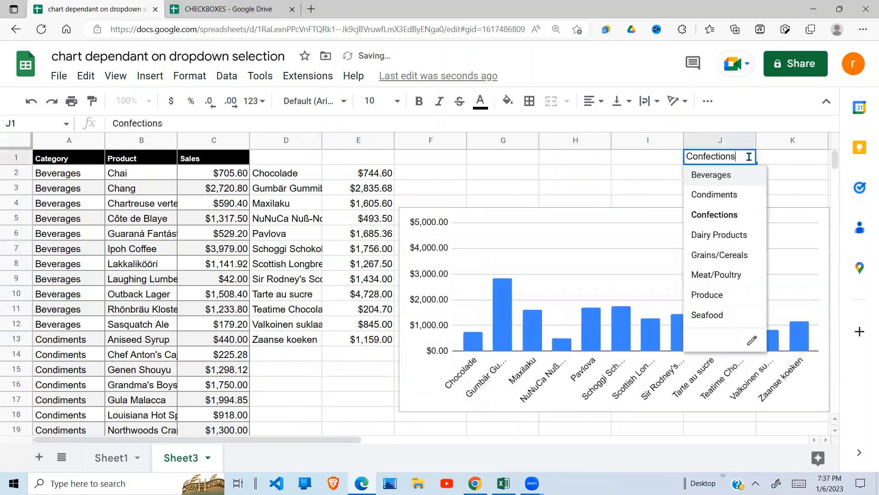
pyautogui.click(721, 178)
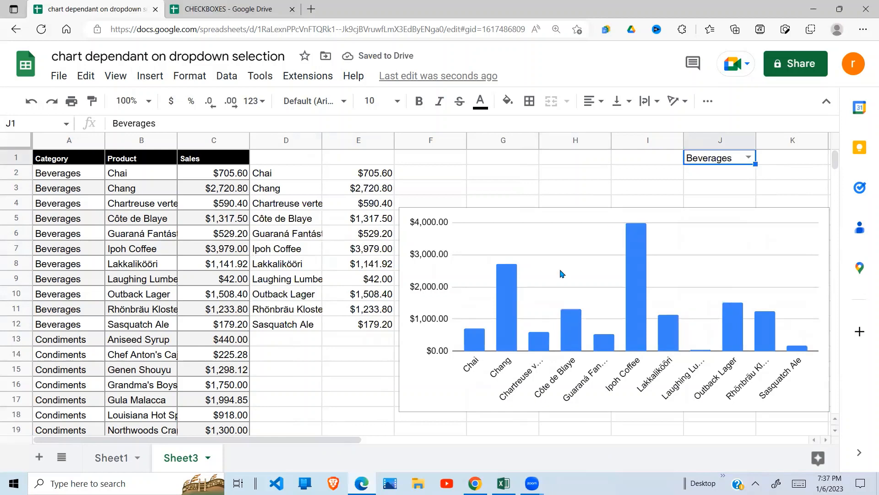
pyautogui.click(749, 157)
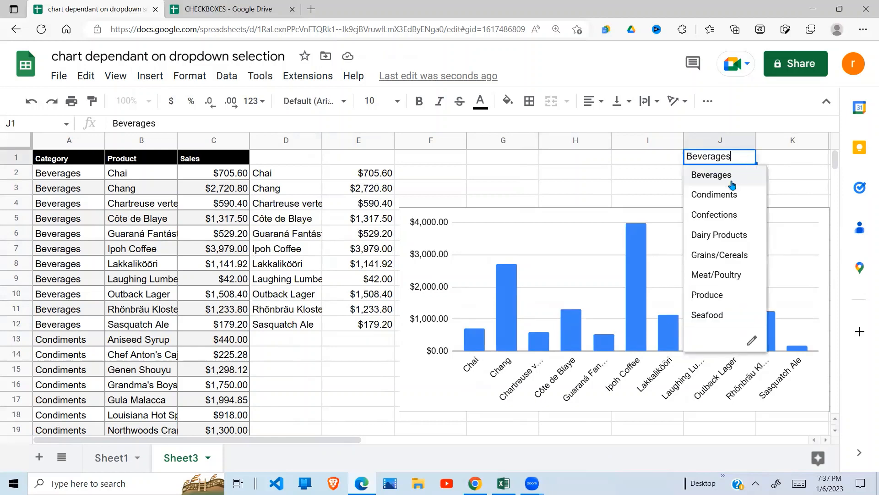
pyautogui.click(709, 237)
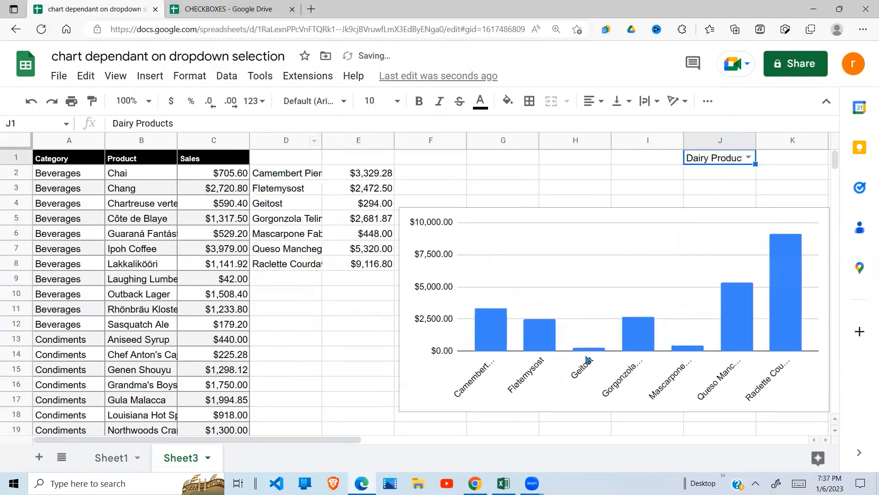
pyautogui.click(747, 159)
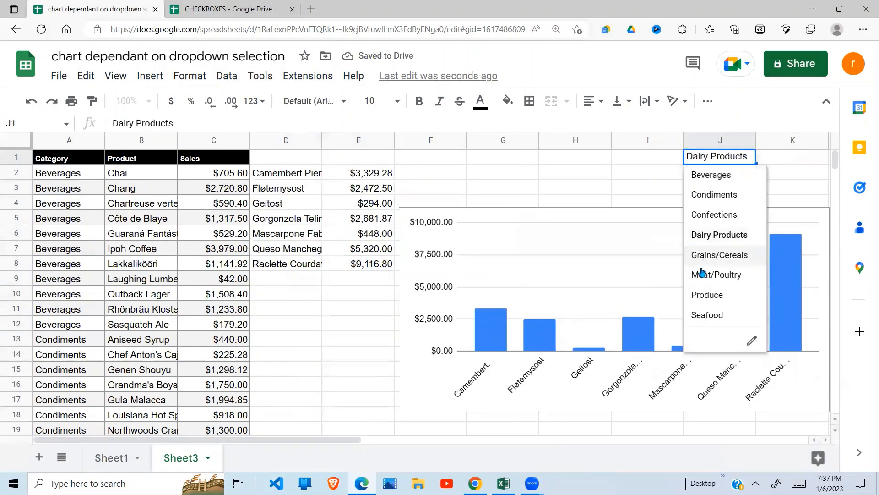
pyautogui.click(708, 298)
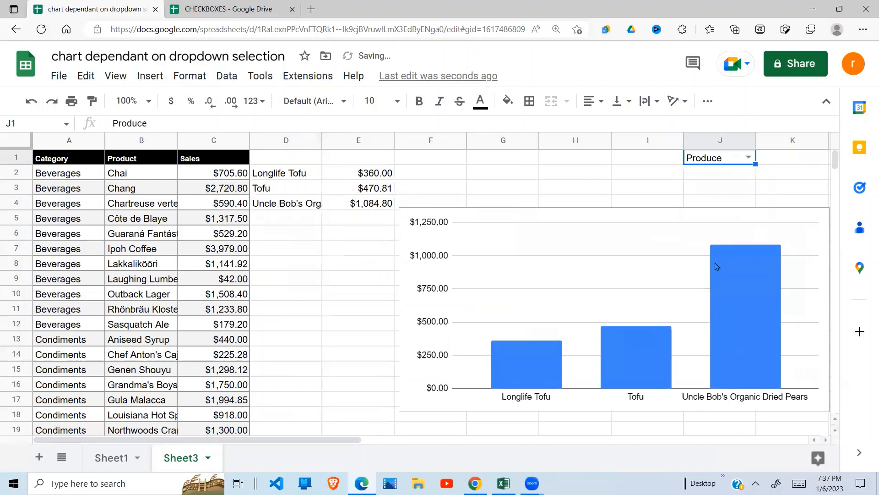
pyautogui.click(748, 158)
pyautogui.click(703, 315)
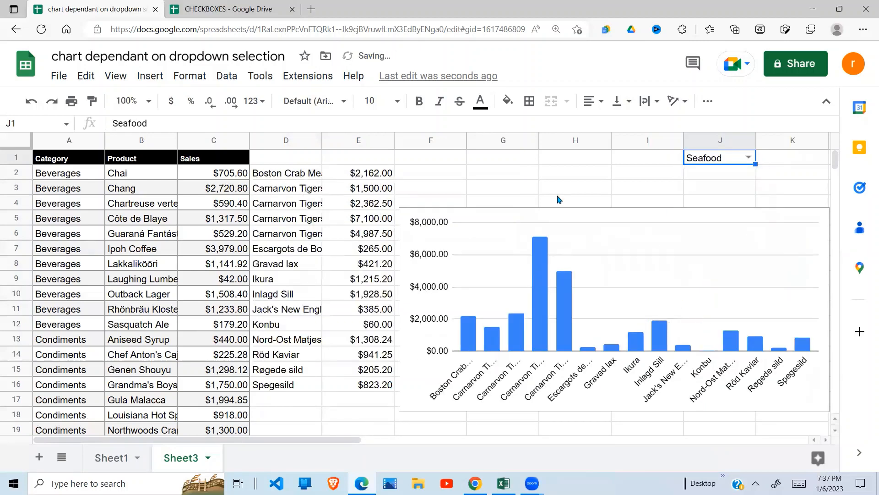